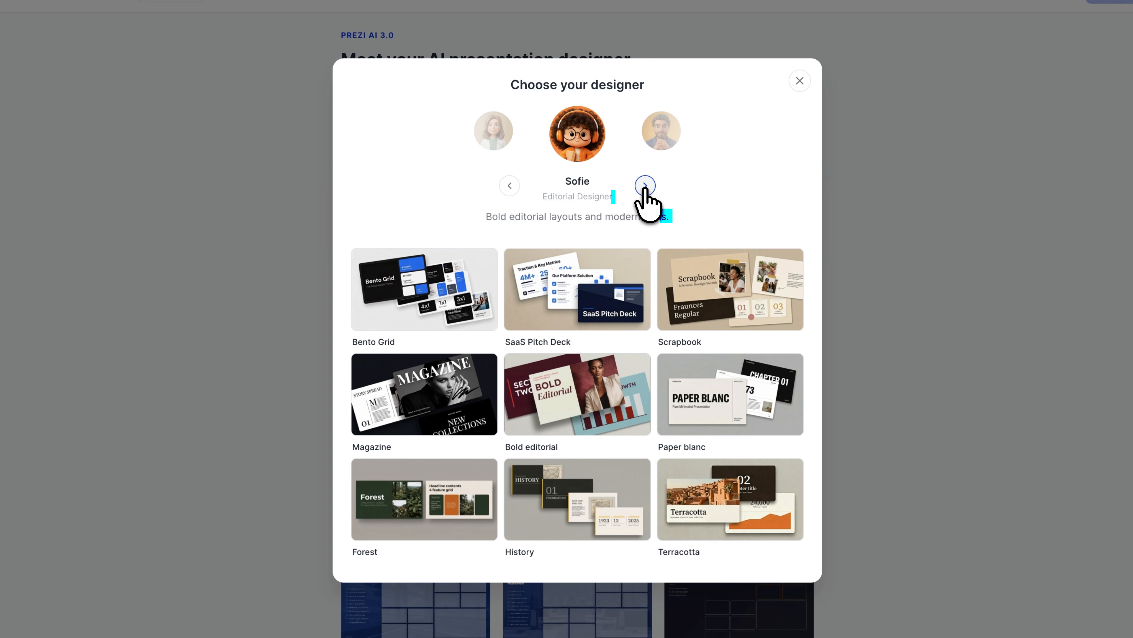
# Choose designer Adam's Craft Studio theme and generate a presentation from the prompt "Create a Prezi about Ocean Exploration".
pyautogui.click(644, 186)
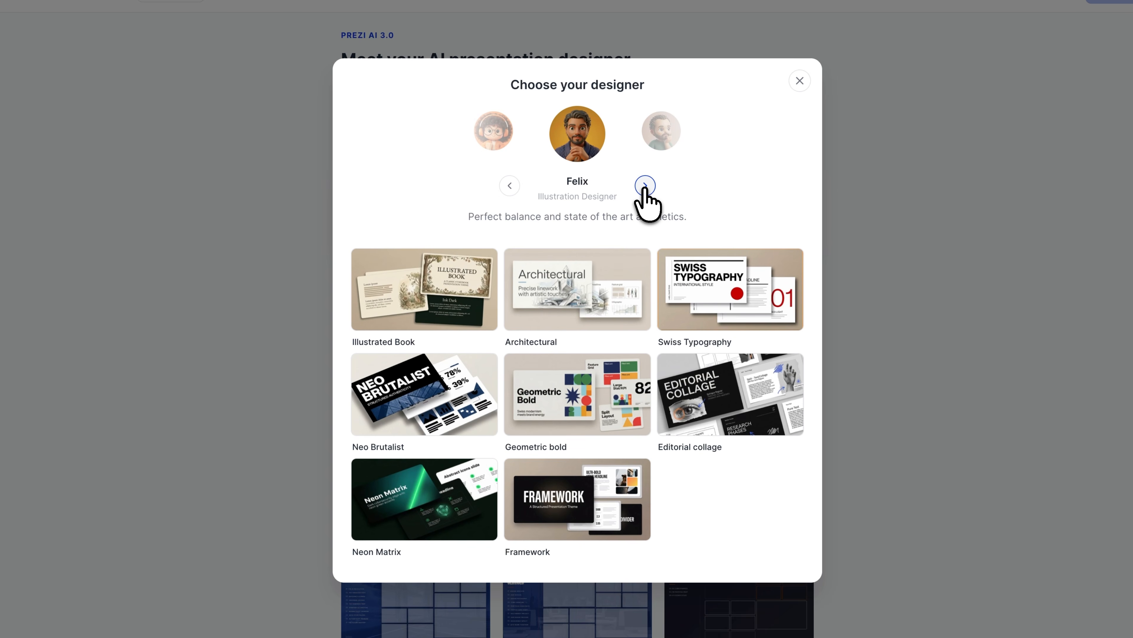
pyautogui.click(644, 186)
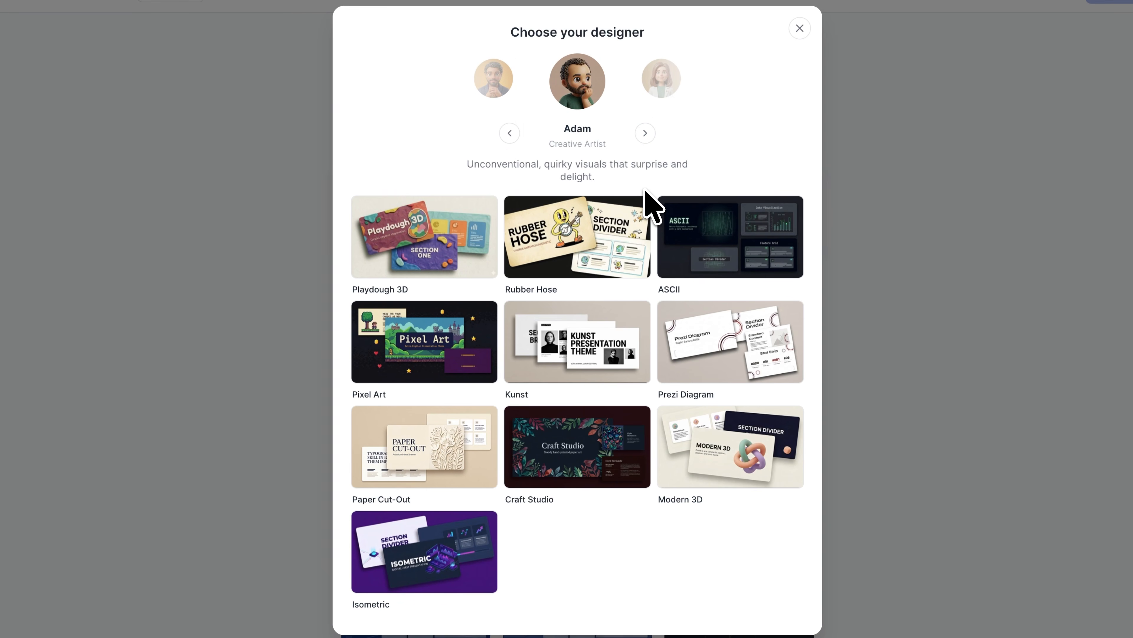
pyautogui.click(645, 132)
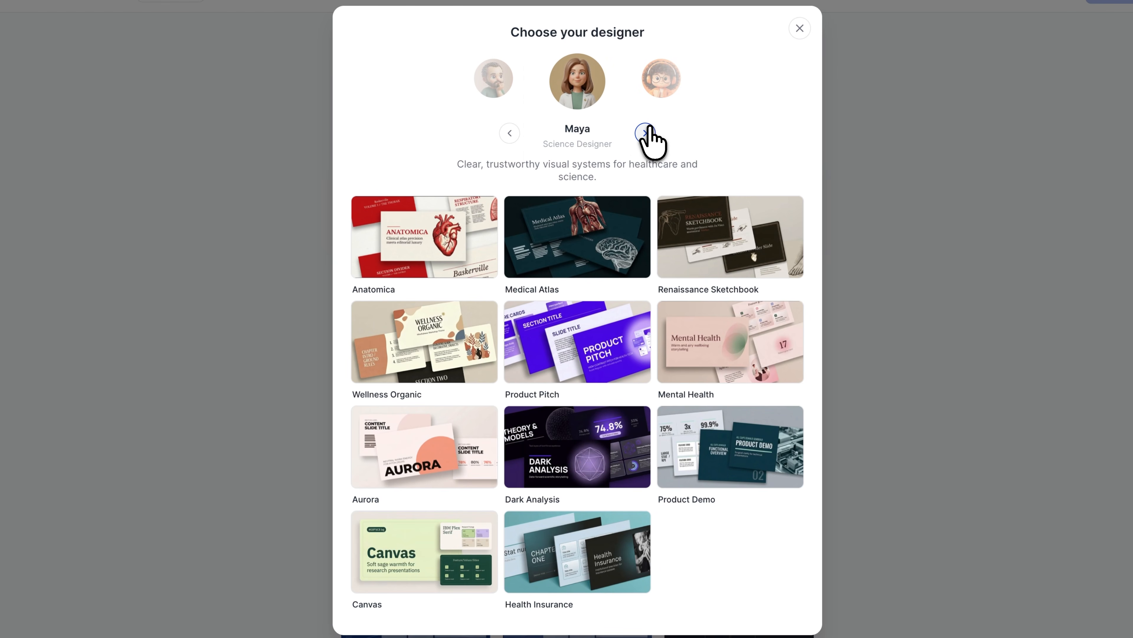
pyautogui.click(510, 133)
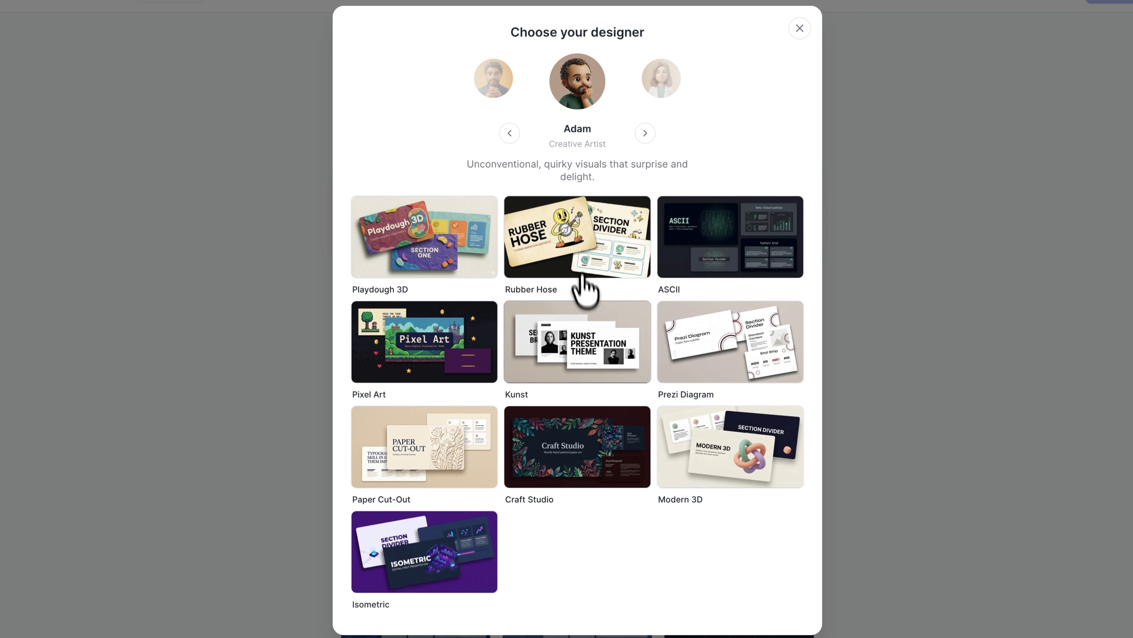
pyautogui.click(592, 453)
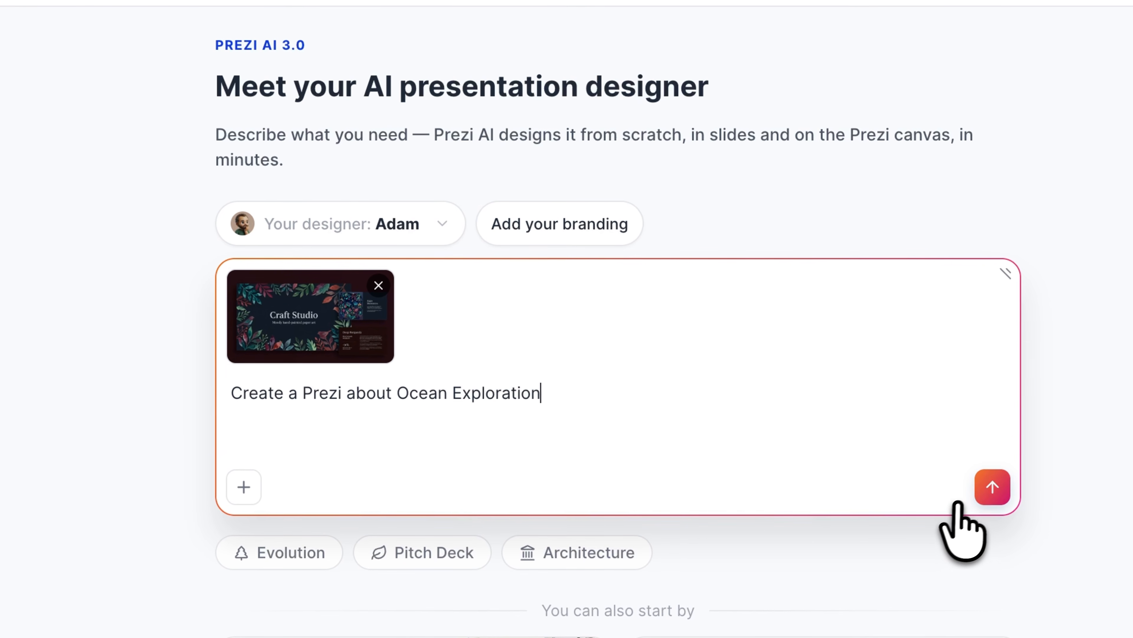
pyautogui.click(993, 486)
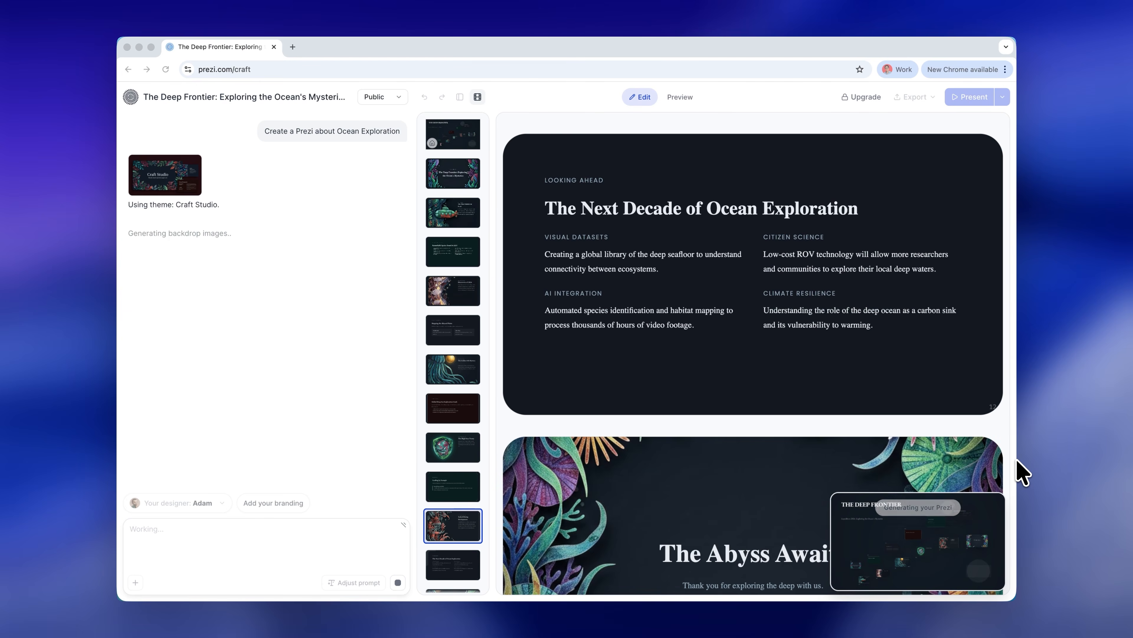
# Review the generated ocean presentation's title, submarine, discoveries and abyssal plains slides, ending on the overview slide.
pyautogui.click(458, 183)
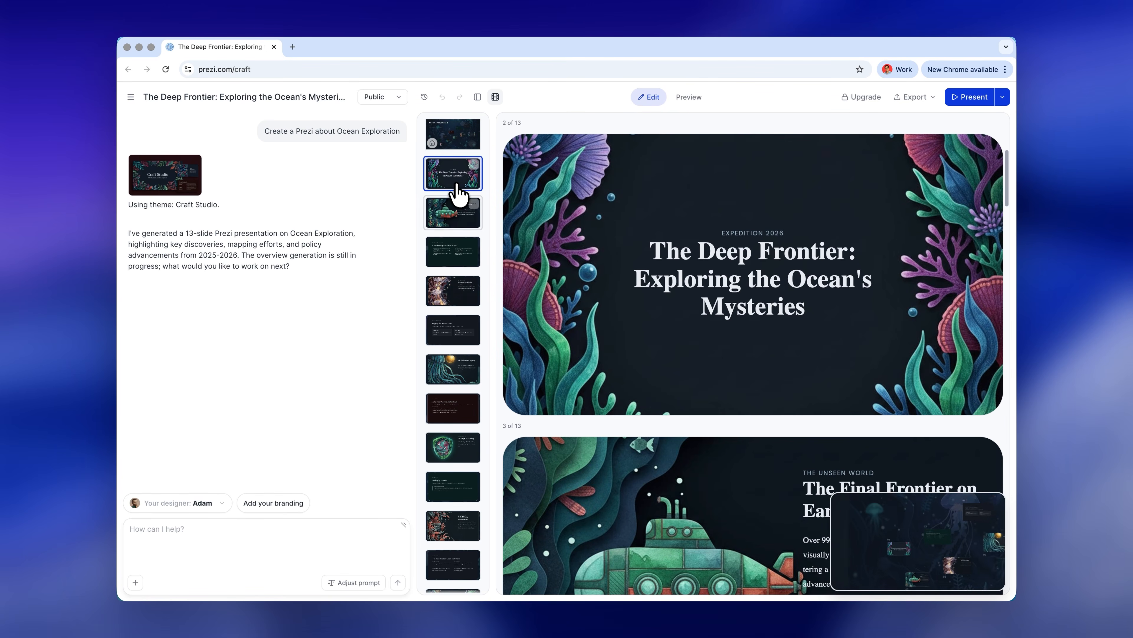
pyautogui.click(456, 214)
pyautogui.click(459, 289)
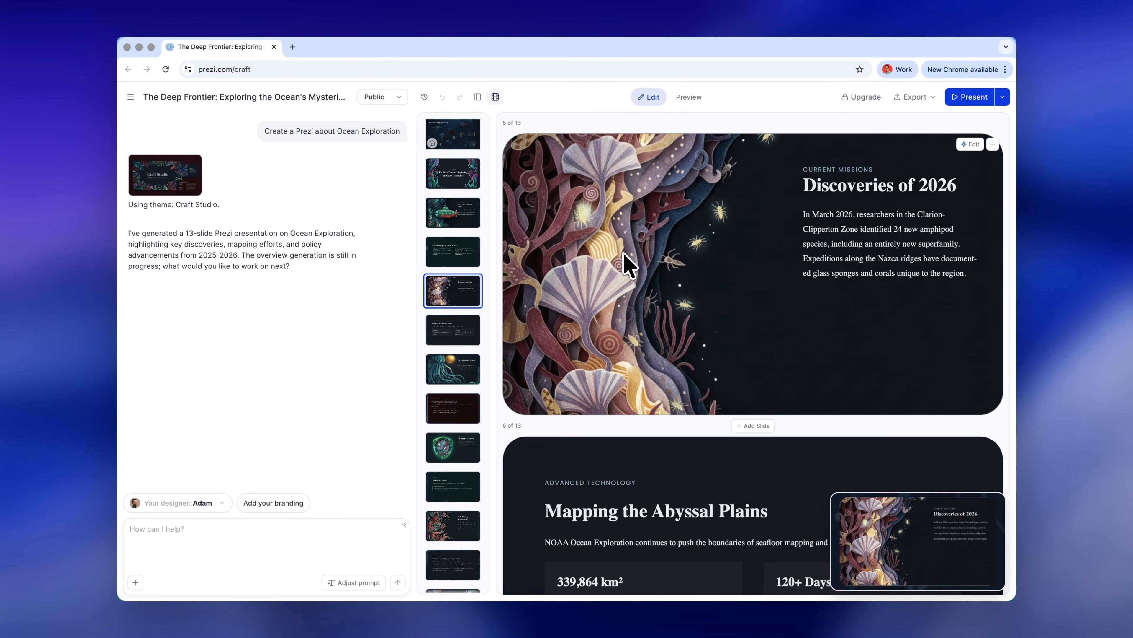
pyautogui.click(456, 331)
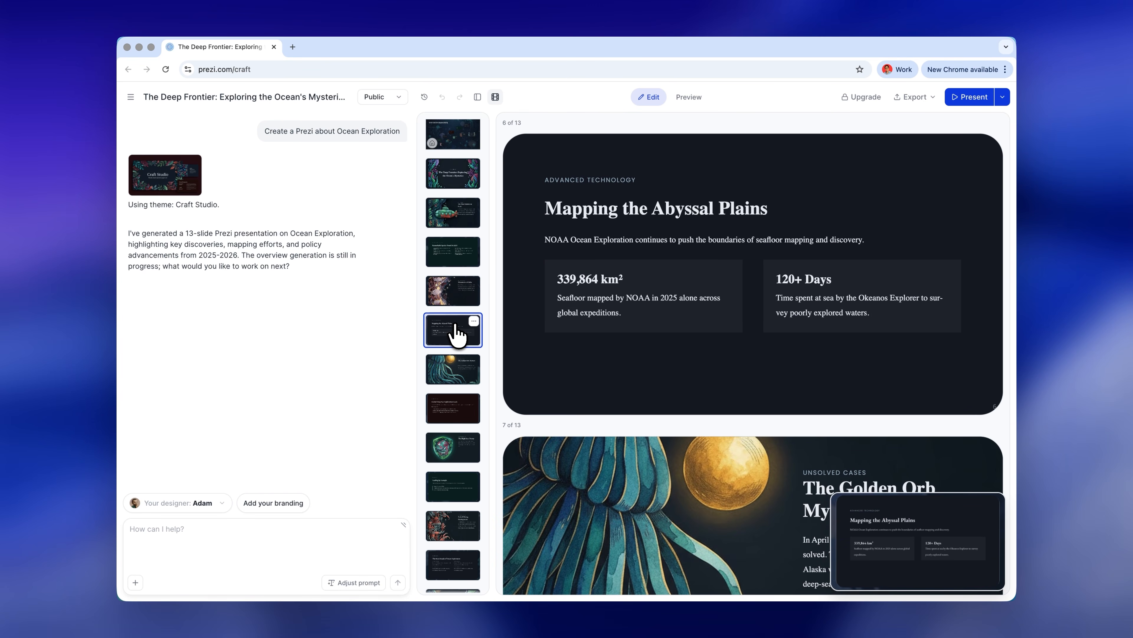
pyautogui.click(451, 142)
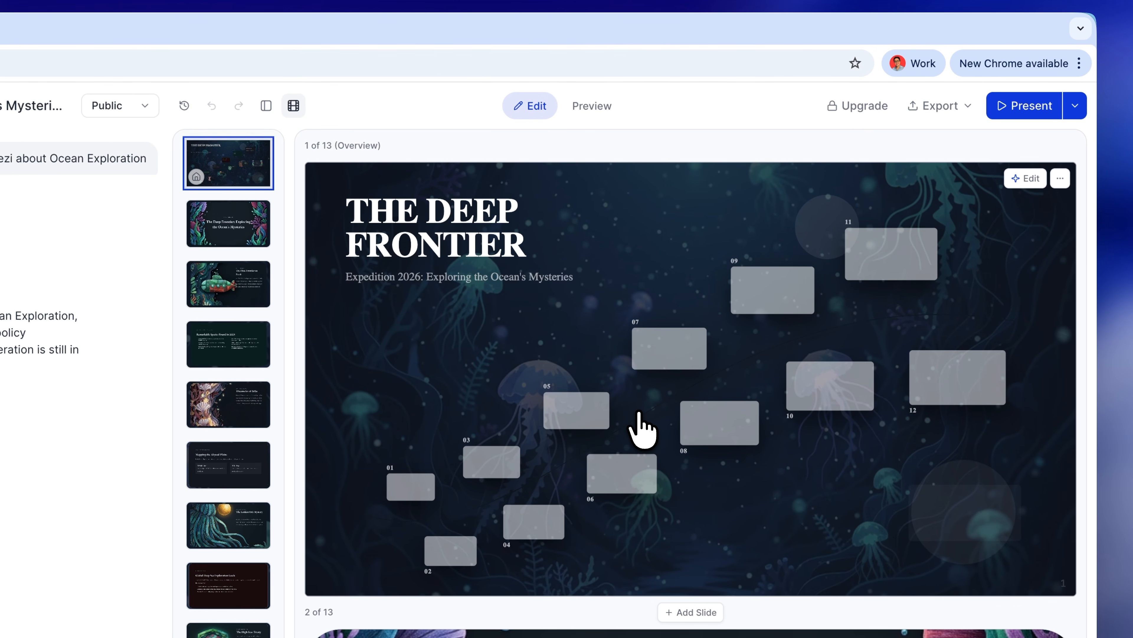
# Present the ocean deck in Prezi mode and advance to the Mapping the Abyssal Plains slide.
pyautogui.click(1022, 107)
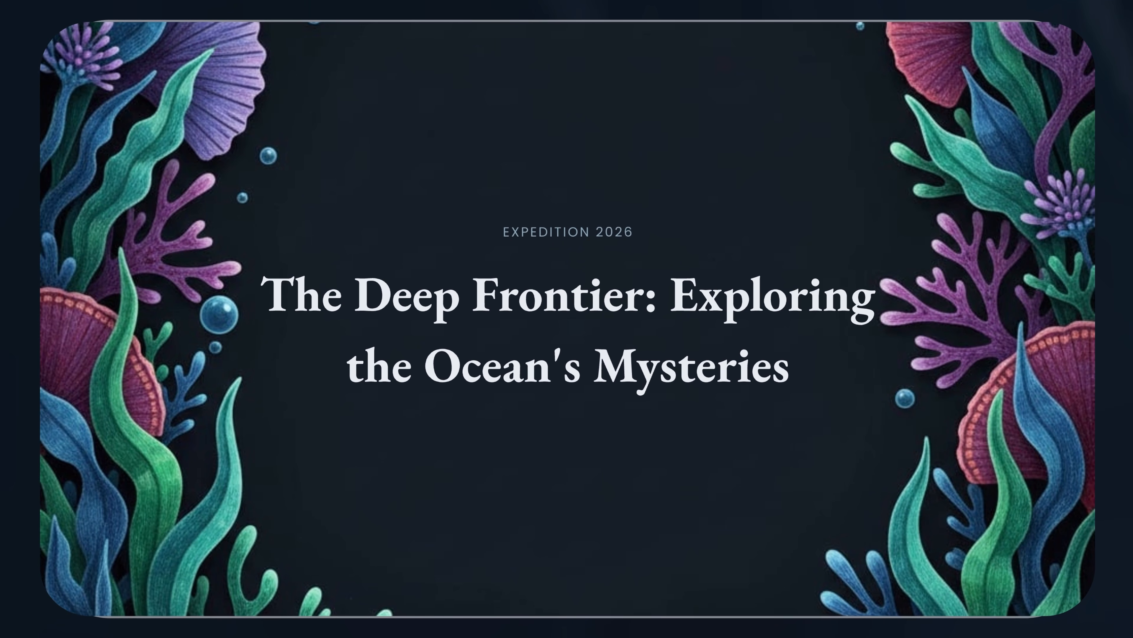
pyautogui.press('Right')
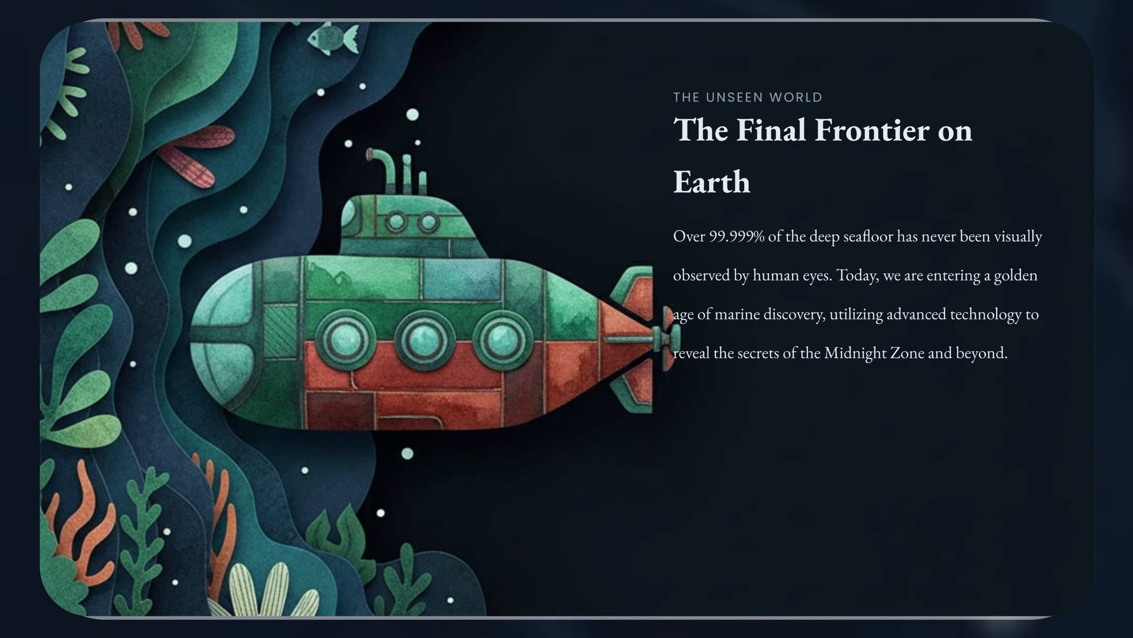
pyautogui.press('Right')
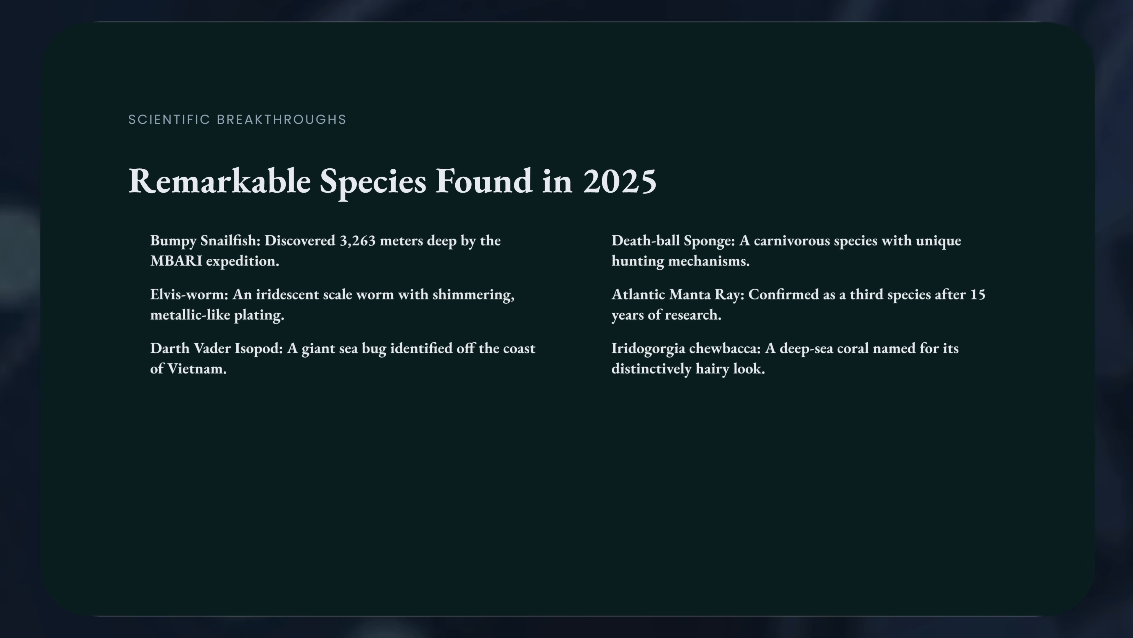
pyautogui.press('Right')
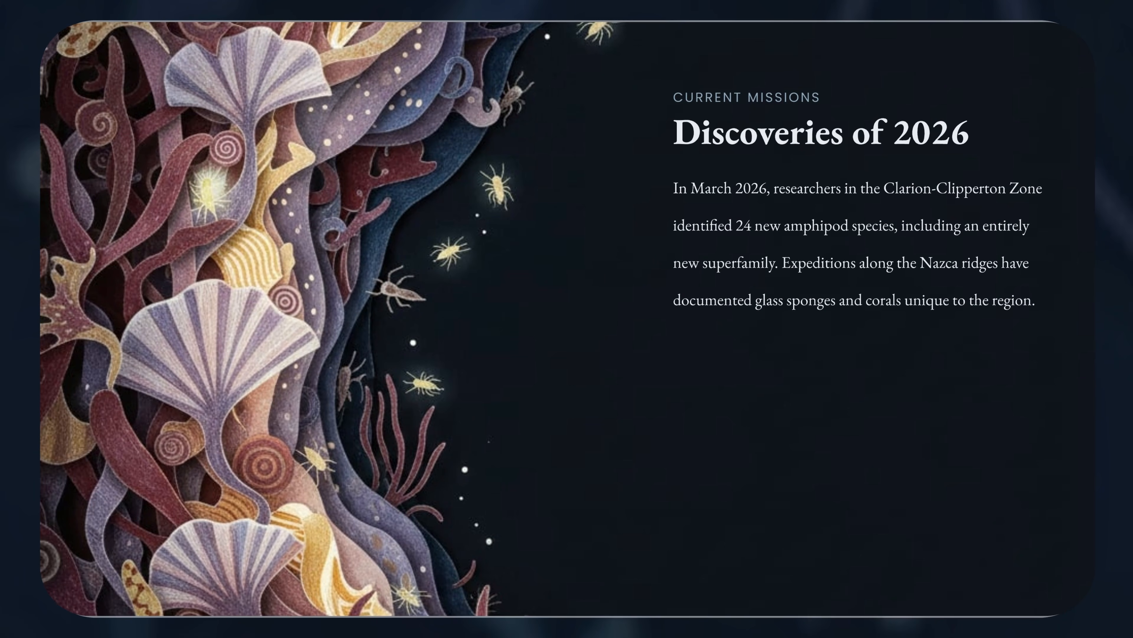
pyautogui.press('Right')
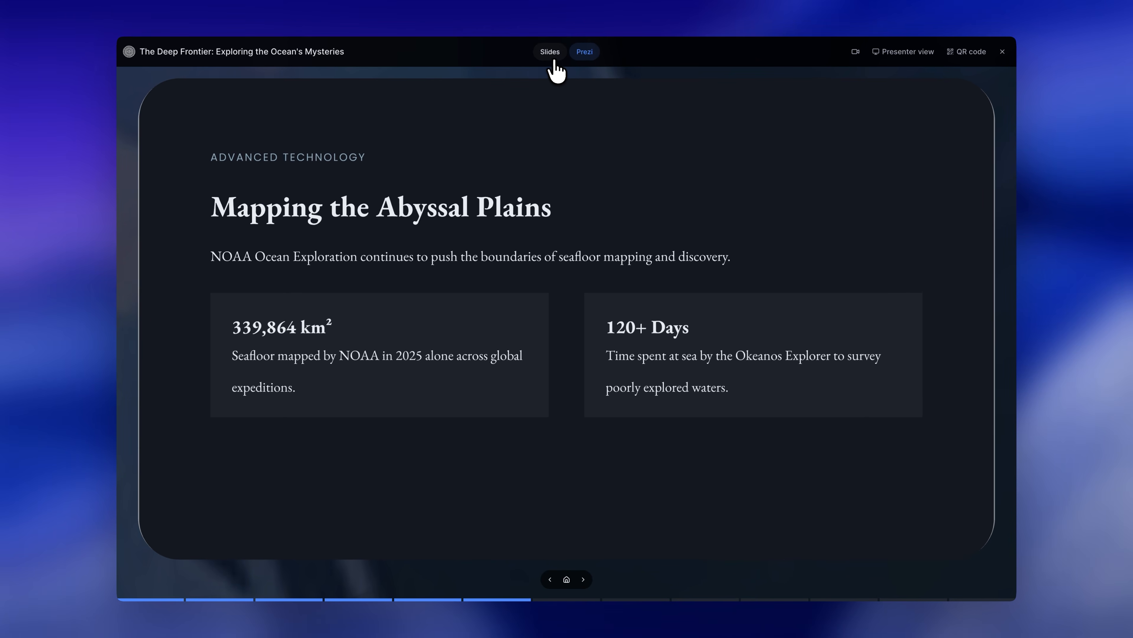
# Switch the ocean presentation to Slides mode and advance past the Remarkable Species Found in 2025 slide.
pyautogui.click(554, 63)
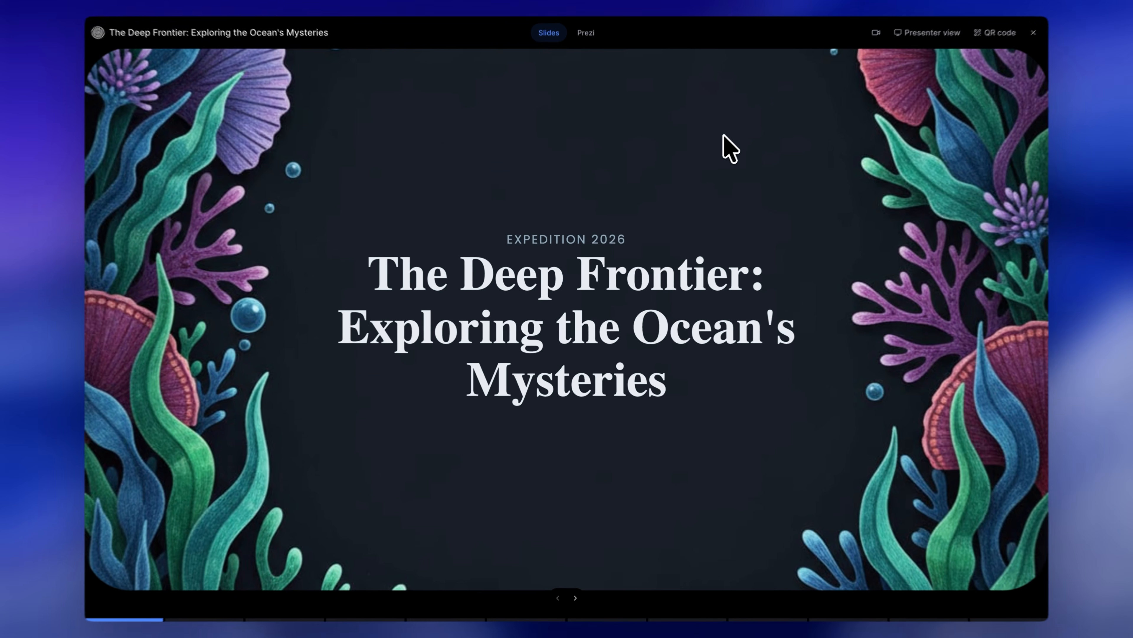
pyautogui.press('Right')
pyautogui.press('Right')
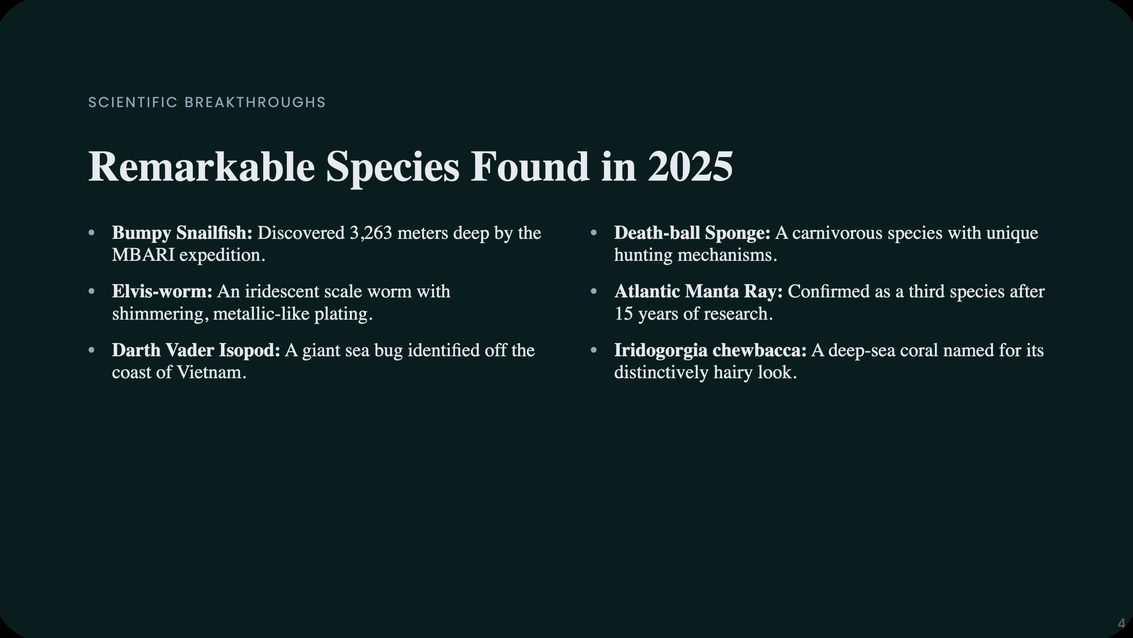
pyautogui.press('Right')
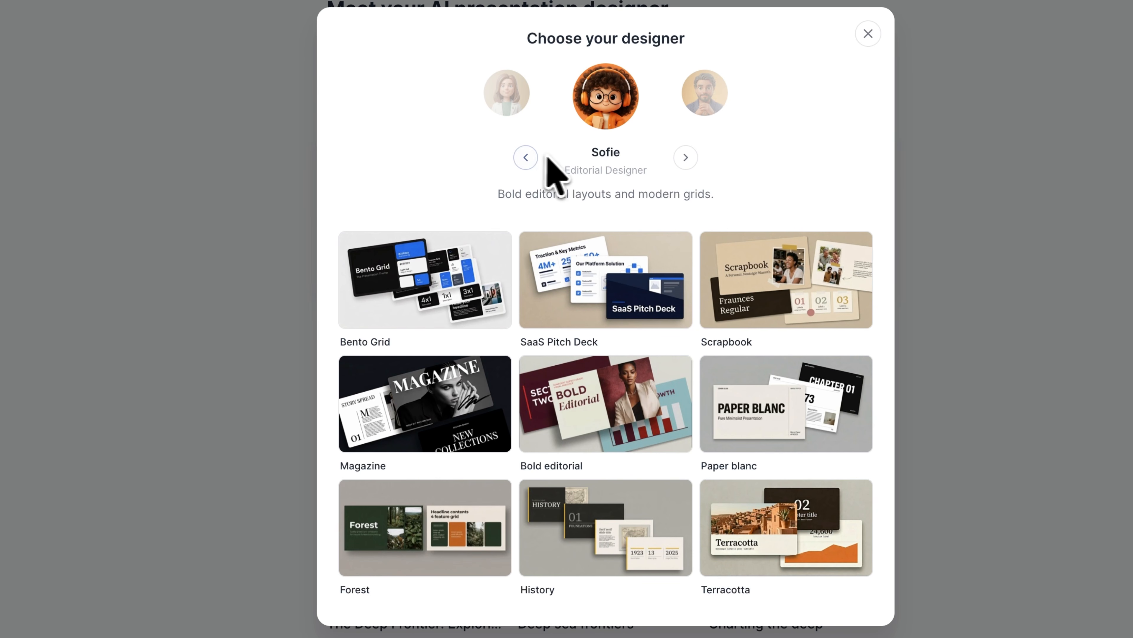
# Choose designer Felix's Geometric bold theme for the new presentation and make the prompt ready for input.
pyautogui.click(683, 157)
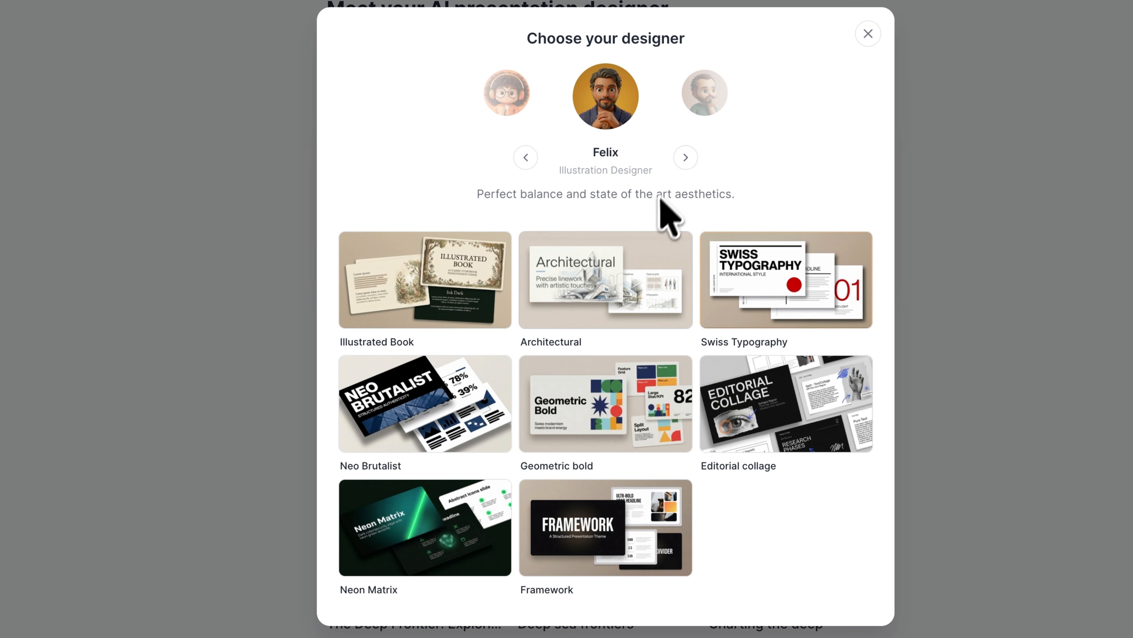
pyautogui.click(594, 404)
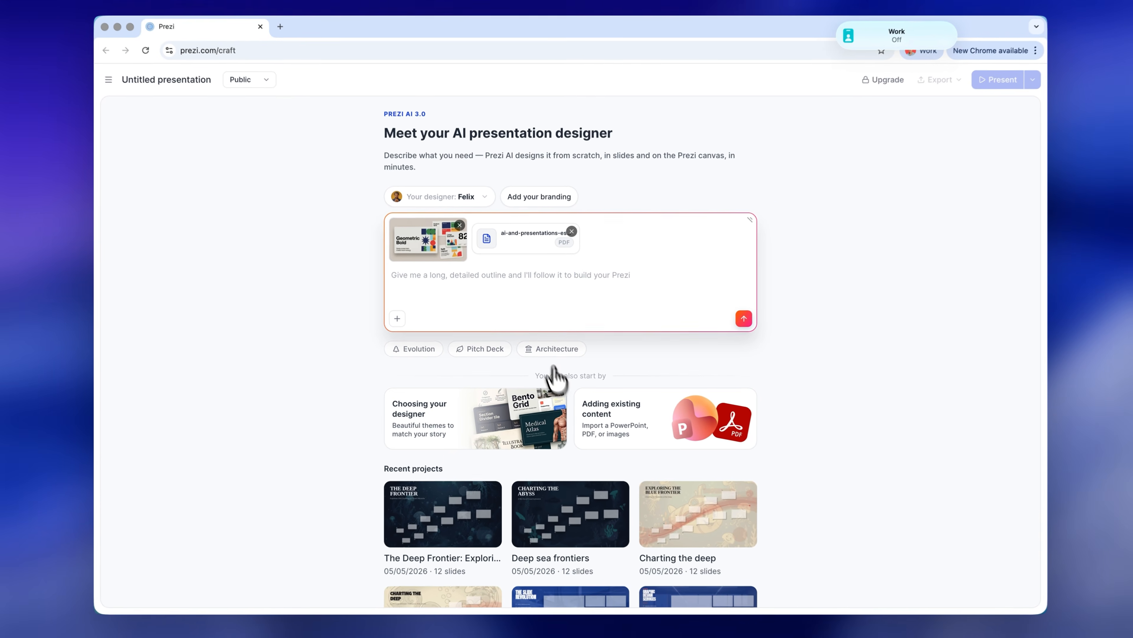
pyautogui.click(532, 286)
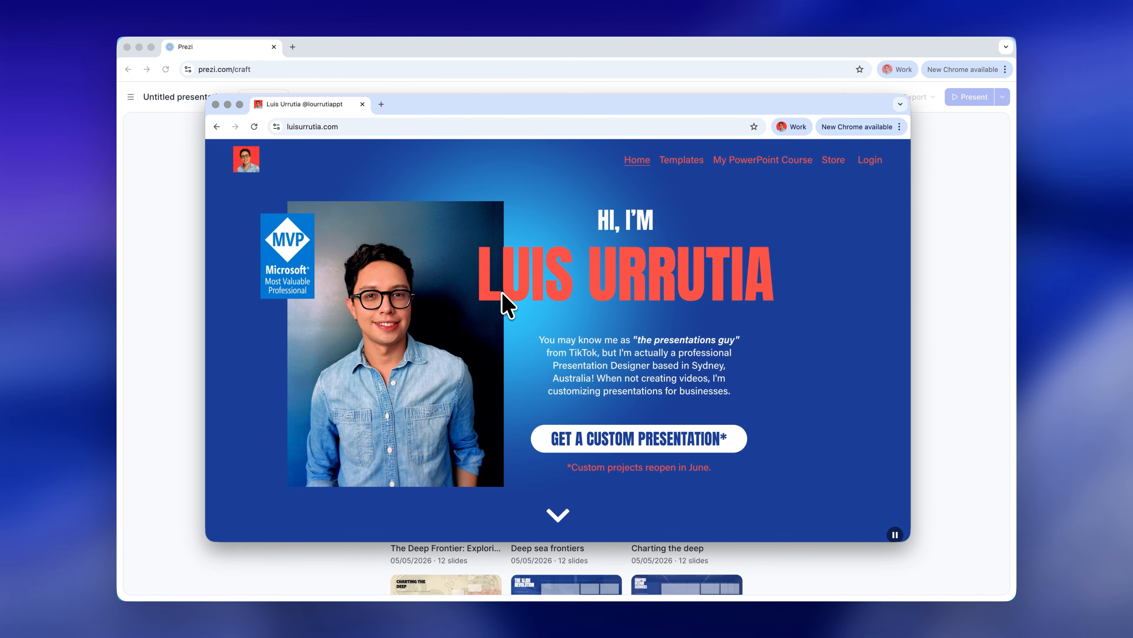
# Copy the website's address from the other browser window, extract the branding from that URL and accept the brand style.
pyautogui.click(360, 127)
pyautogui.hotkey('ctrl', 'c')
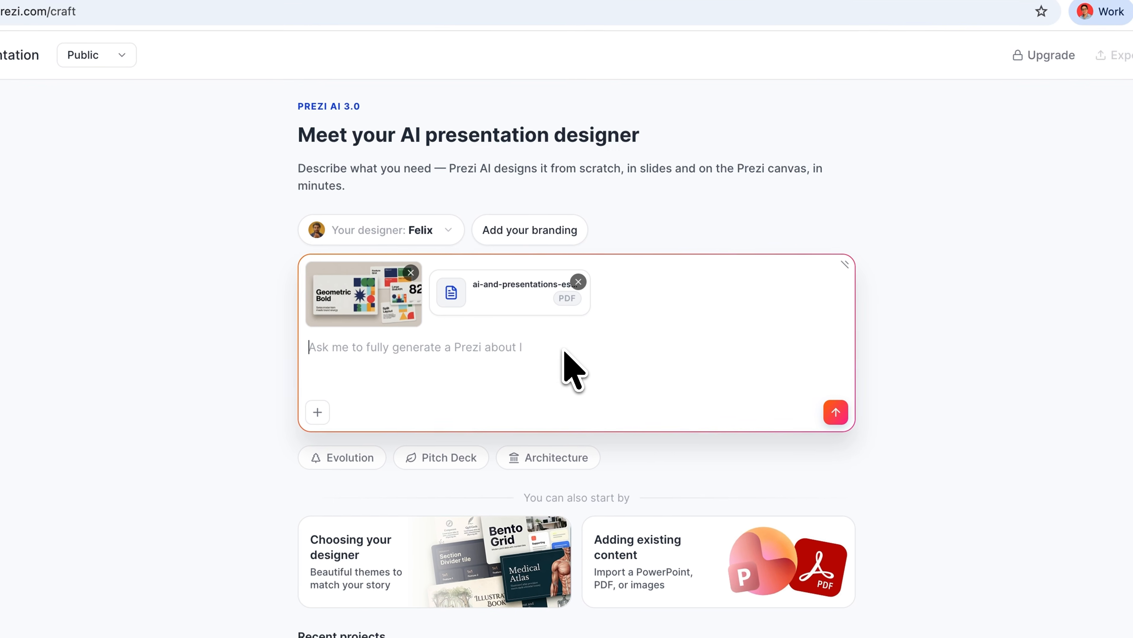
pyautogui.click(540, 232)
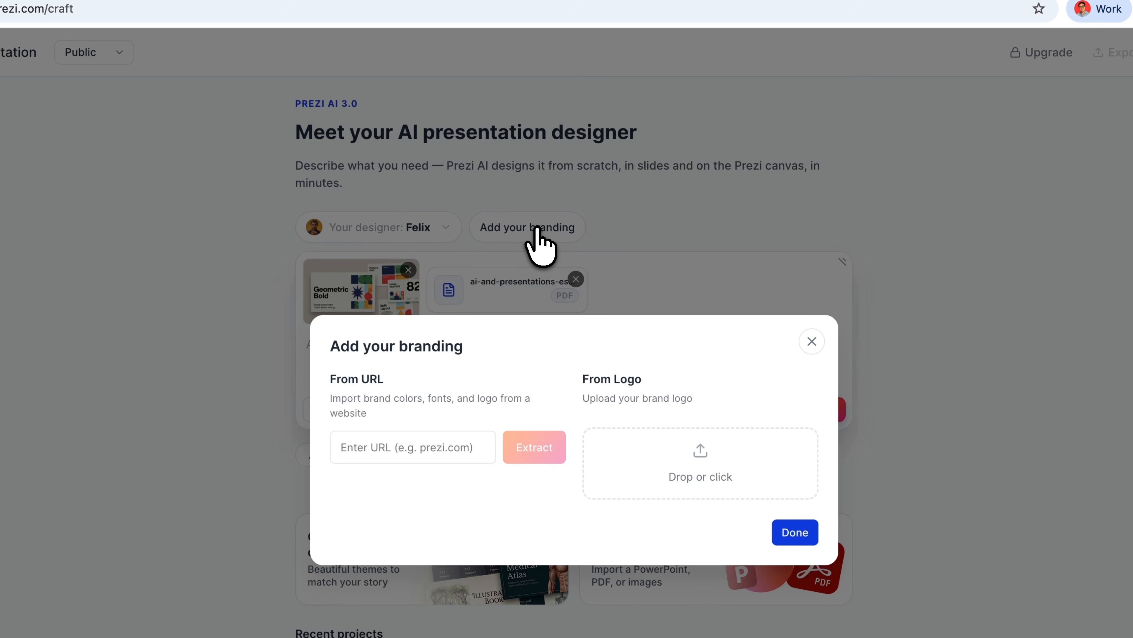
pyautogui.hotkey('ctrl', 'v')
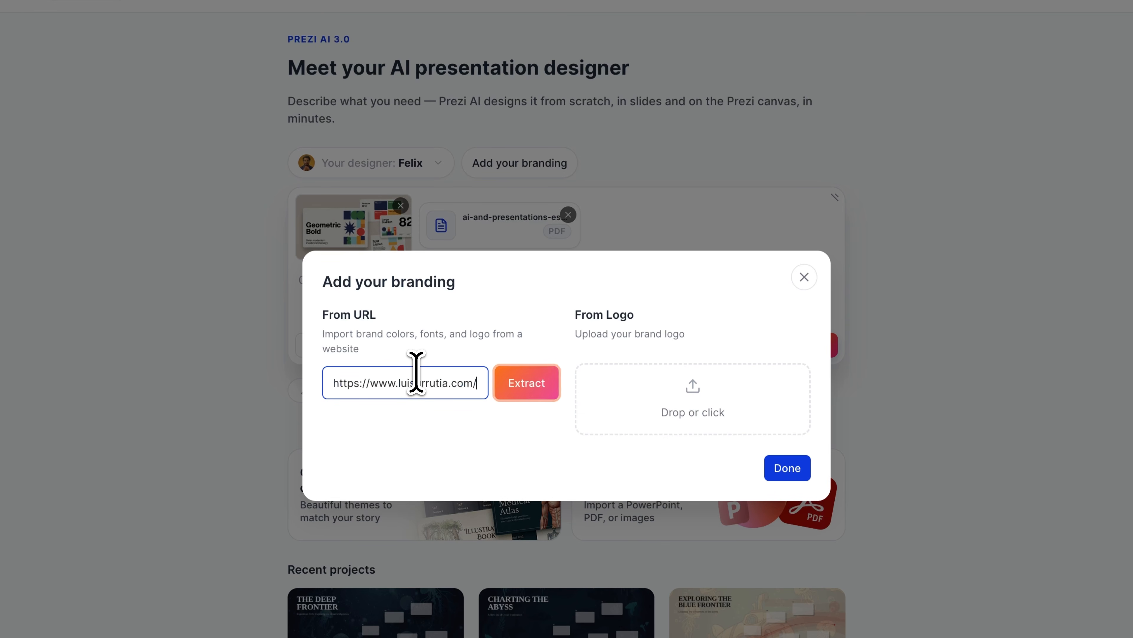
pyautogui.click(527, 396)
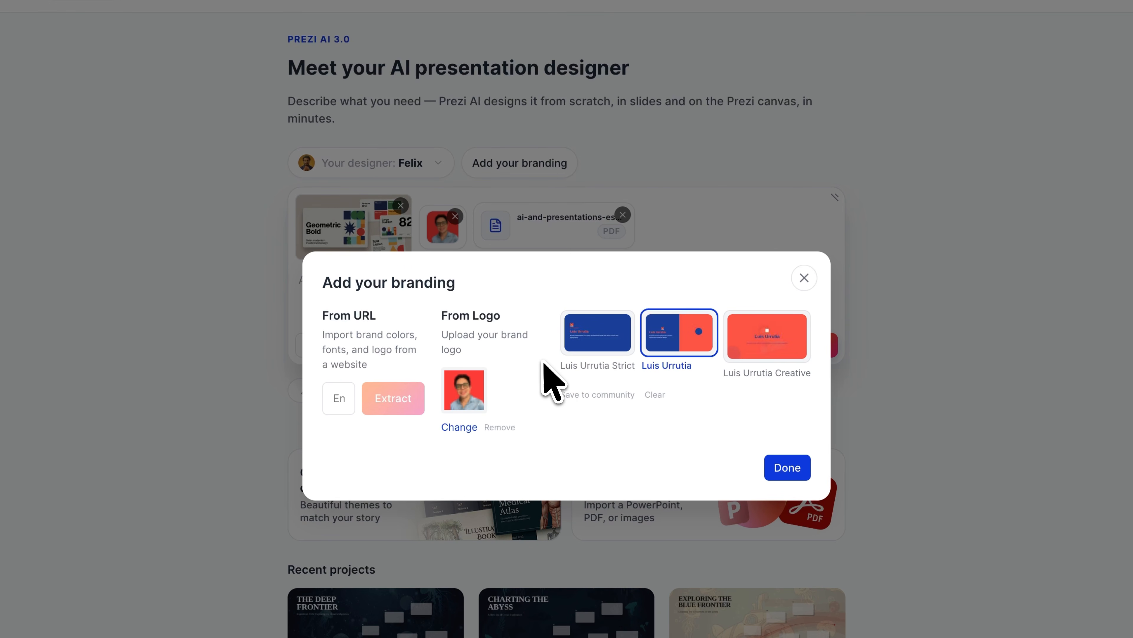
pyautogui.click(785, 469)
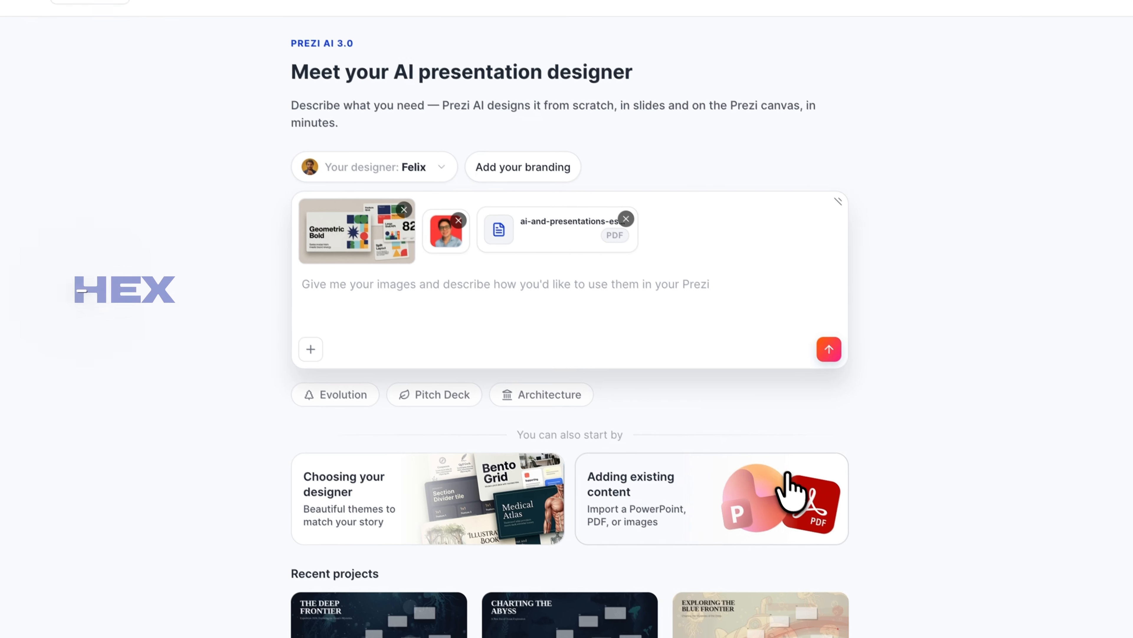
# Generate the presentation from the prompt "Create a Prezi with the content of my document. Also incorporate yellow, blue, and green into the colors for the presentation.".
pyautogui.click(550, 288)
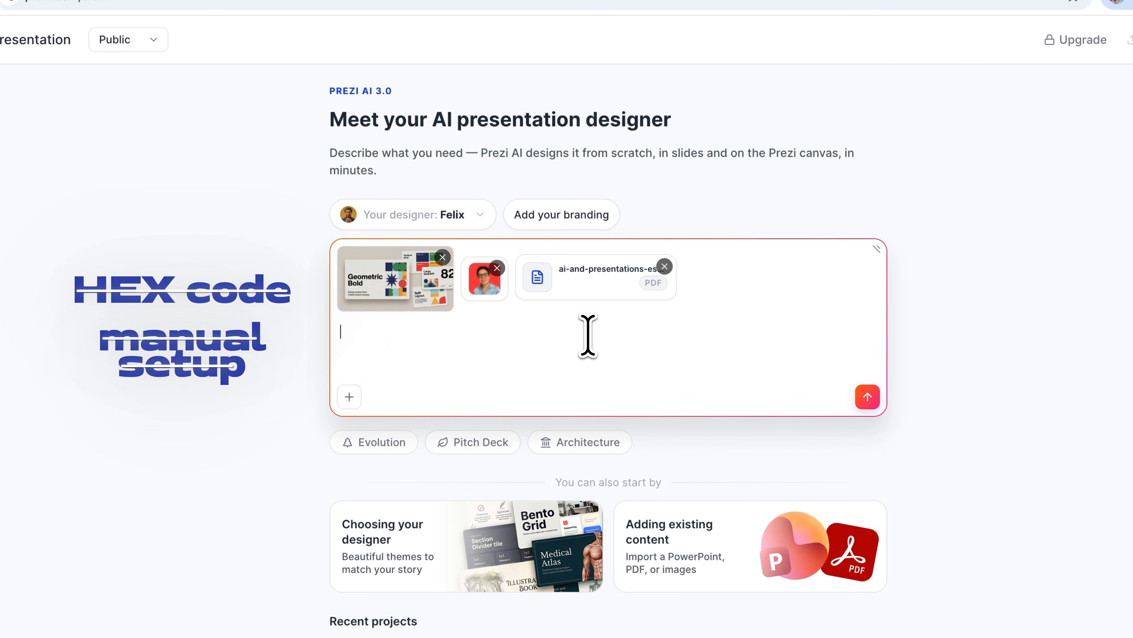
pyautogui.write('C')
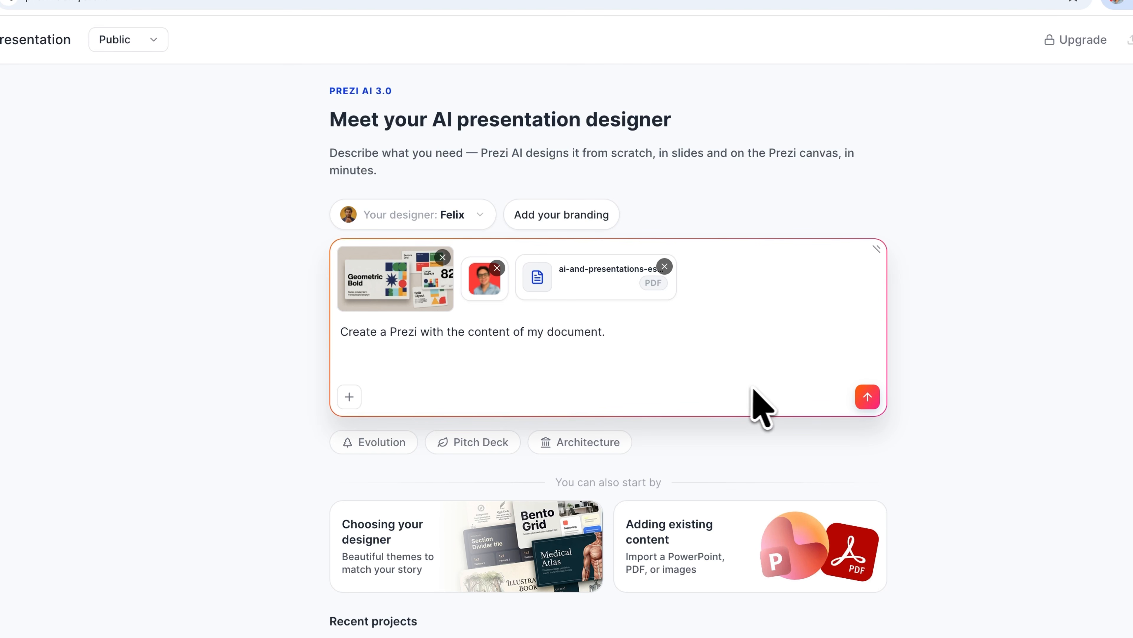
pyautogui.click(867, 397)
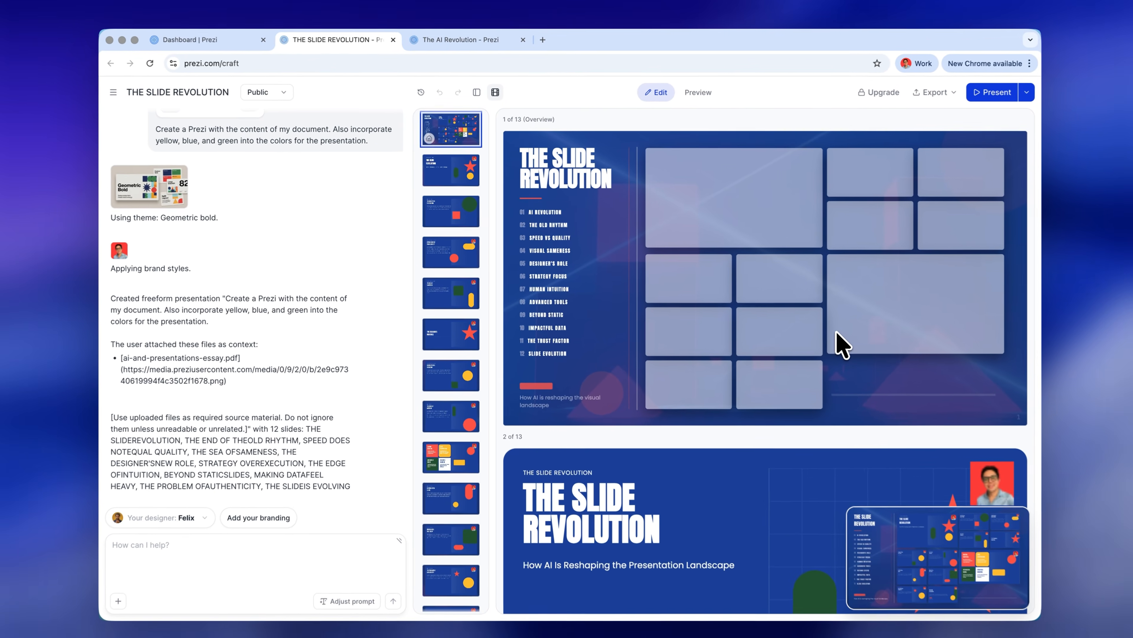
# Review the generated THE SLIDE REVOLUTION slides from the overview through the final THE SLIDE IS EVOLVING slide.
pyautogui.scroll(-8, 825, 338)
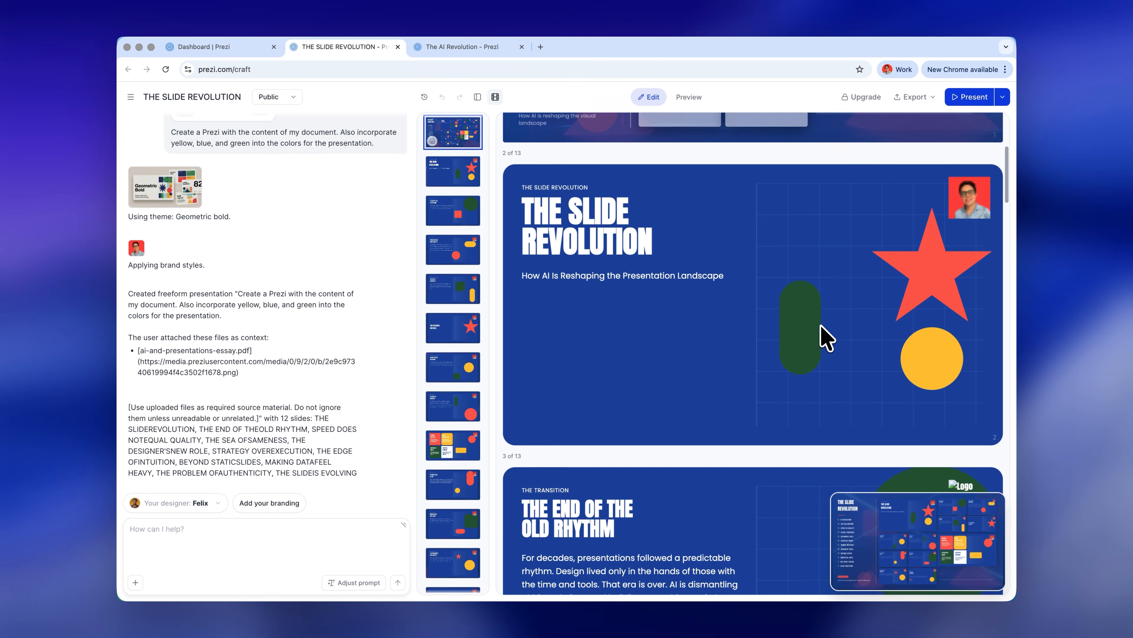
pyautogui.scroll(-6, 821, 325)
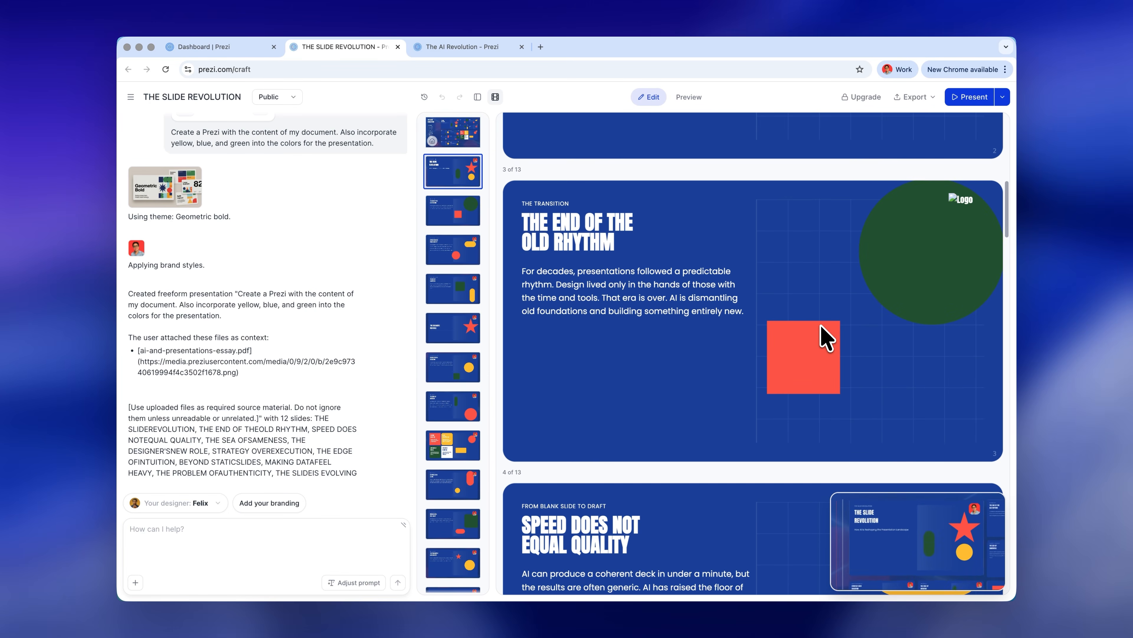
pyautogui.scroll(-6, 821, 326)
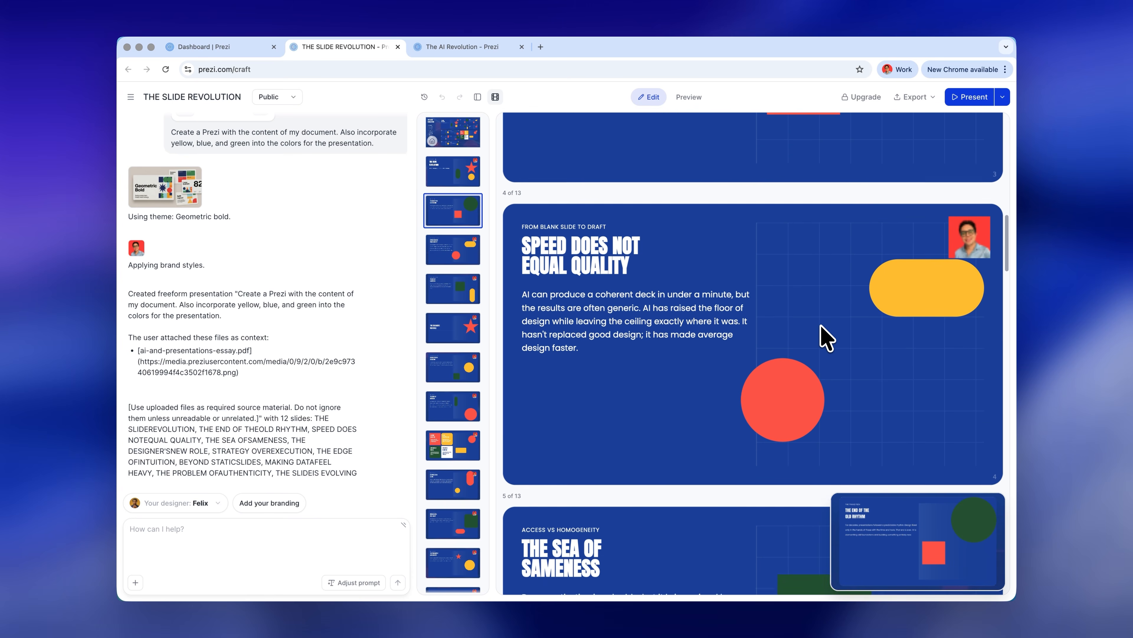
pyautogui.scroll(-5, 825, 338)
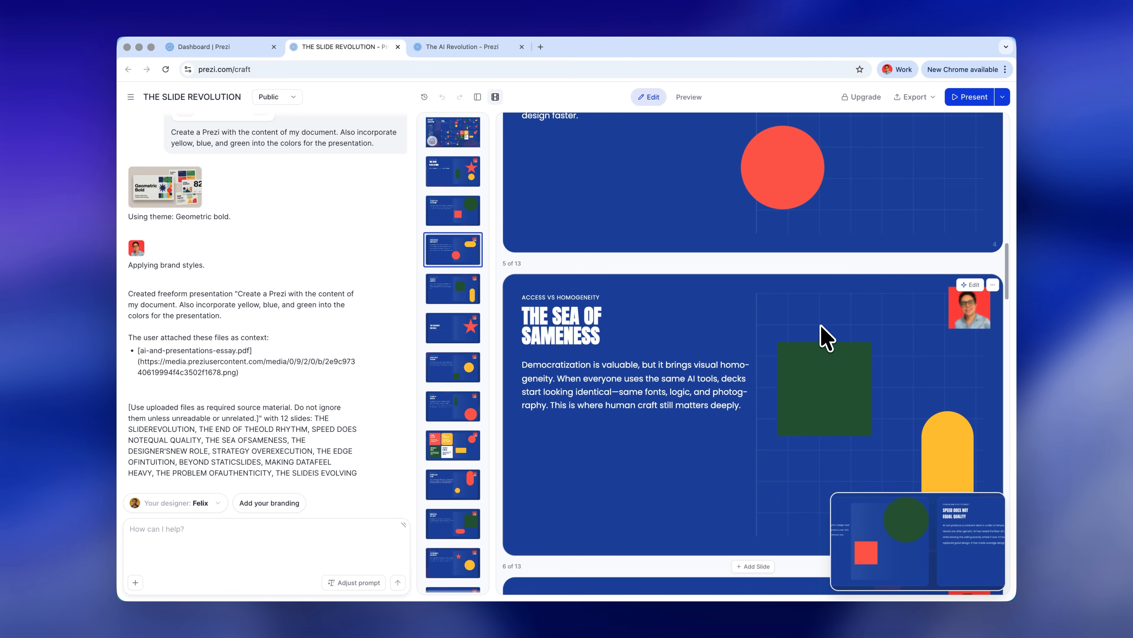
pyautogui.scroll(-1, 824, 338)
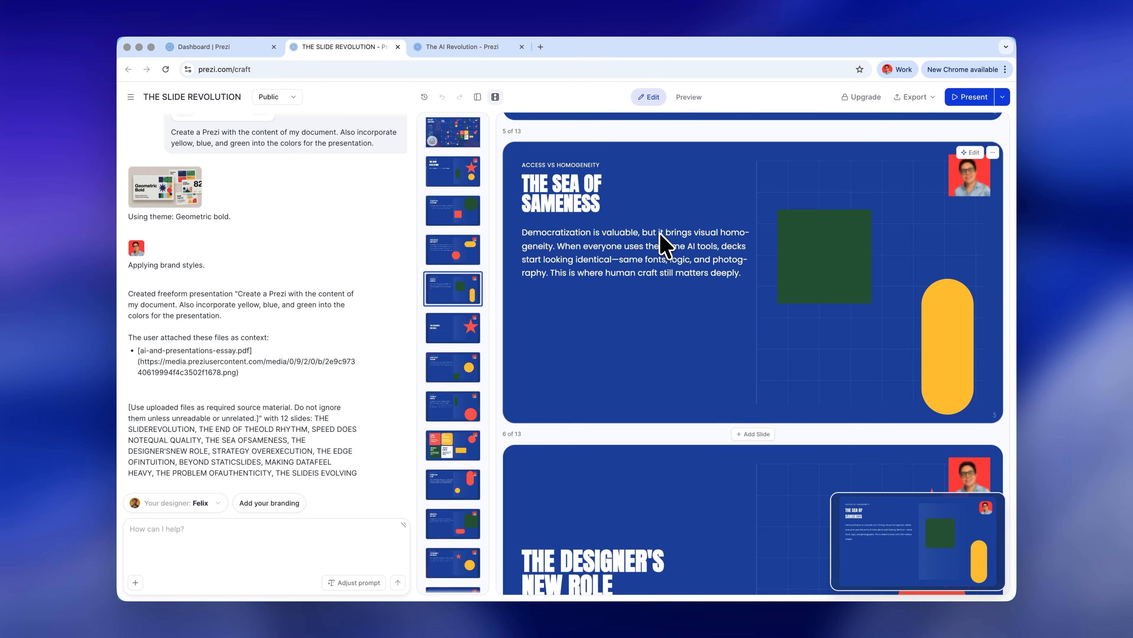
pyautogui.scroll(-15, 660, 244)
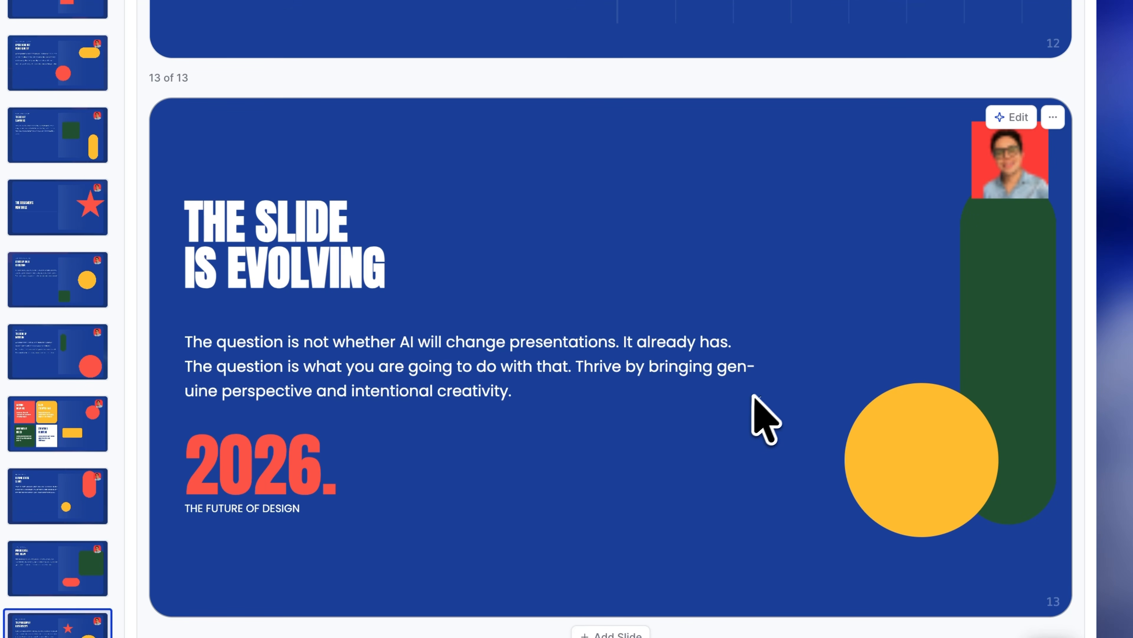
# Have the AI edit slide 13 using the prompt "Redesign the slide so it looks like a statement".
pyautogui.click(1010, 116)
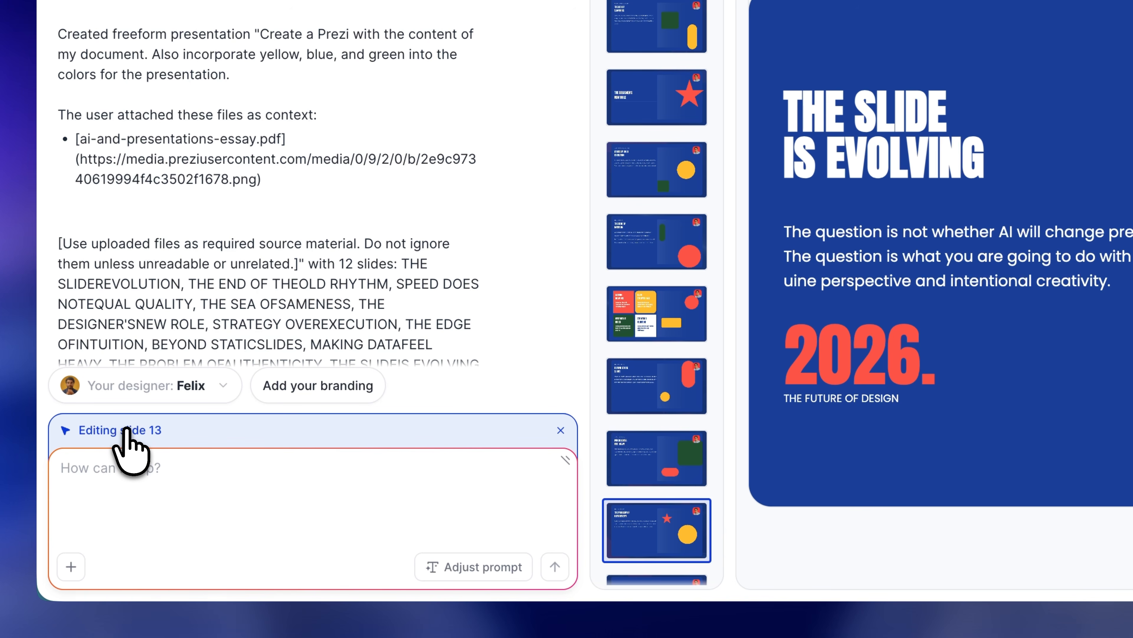
pyautogui.click(120, 472)
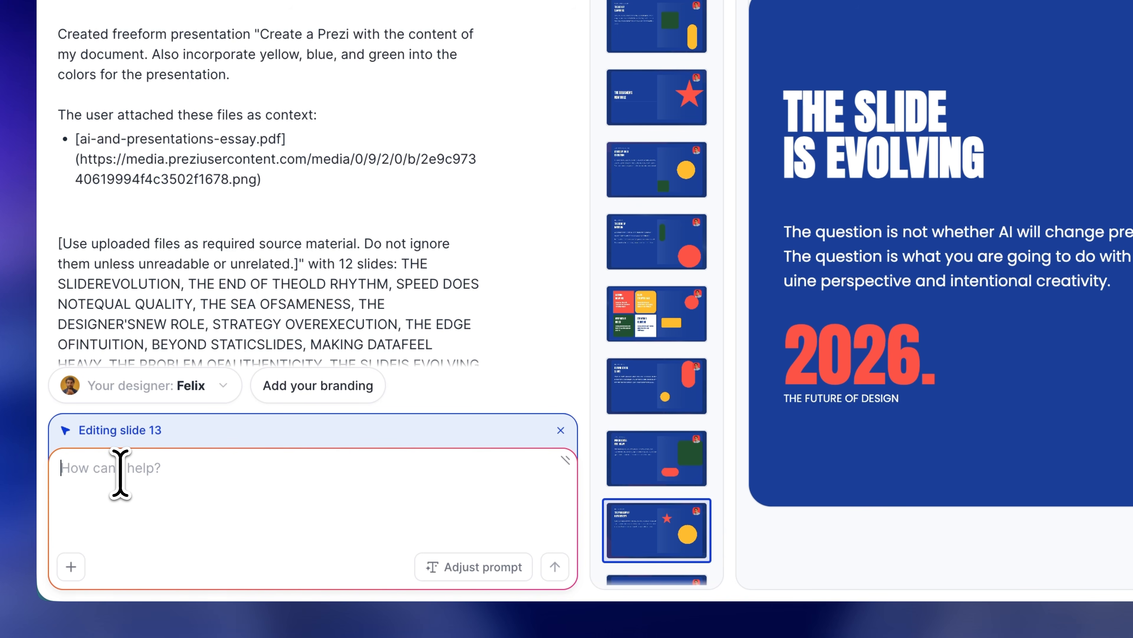
pyautogui.write('Redesig')
pyautogui.write('n the slide so it looks like a statement')
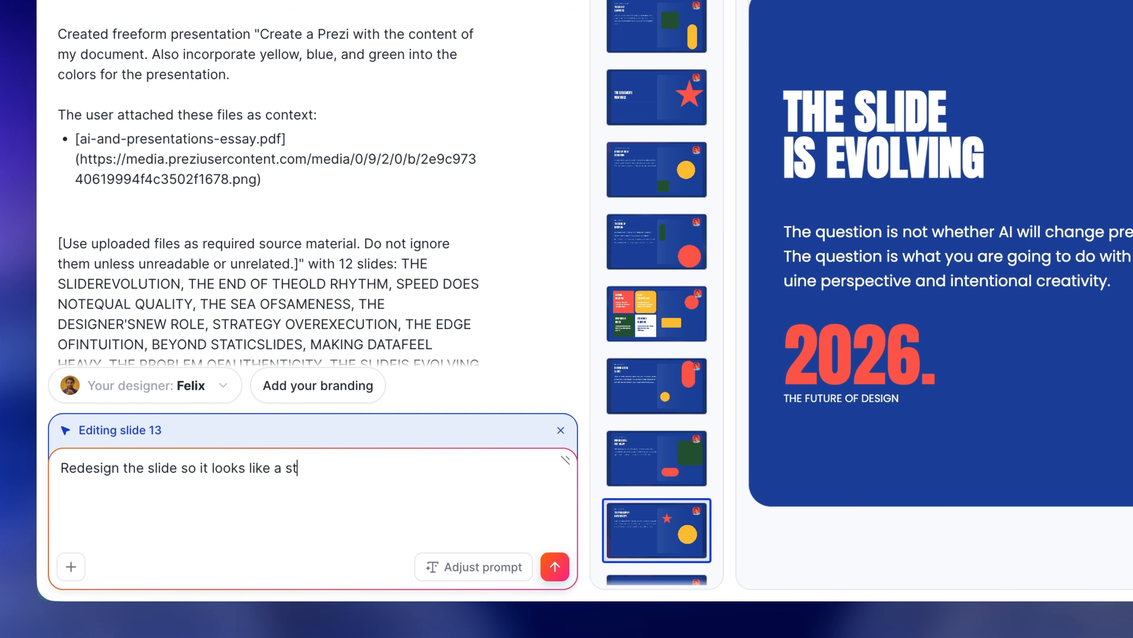
pyautogui.click(555, 566)
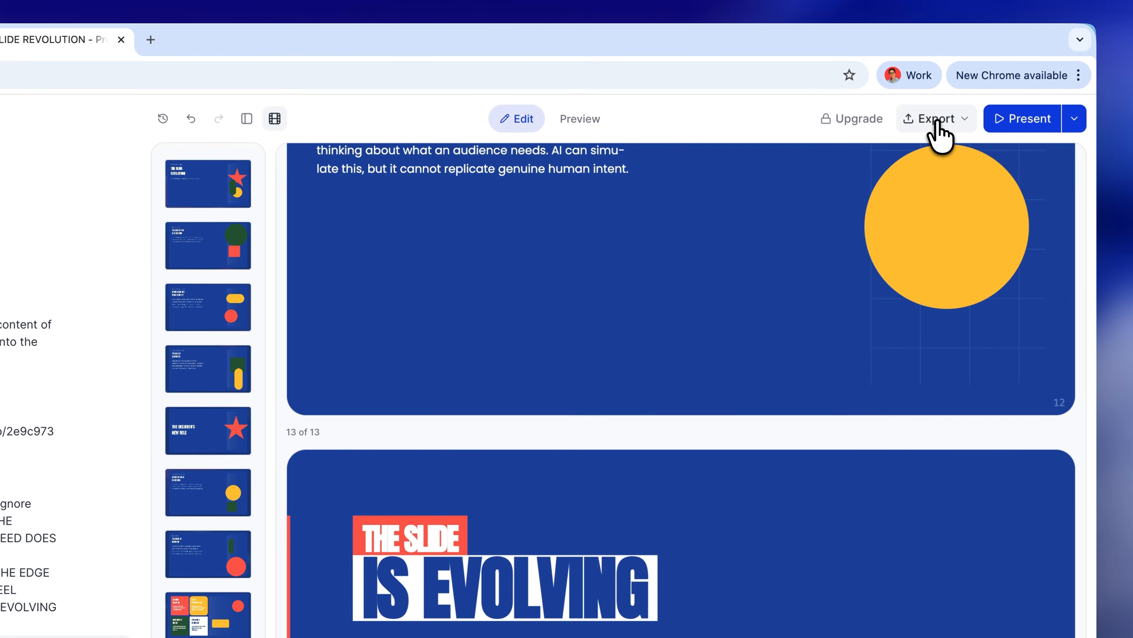
# Export THE SLIDE REVOLUTION presentation to the Prezi editor for manual editing.
pyautogui.click(937, 123)
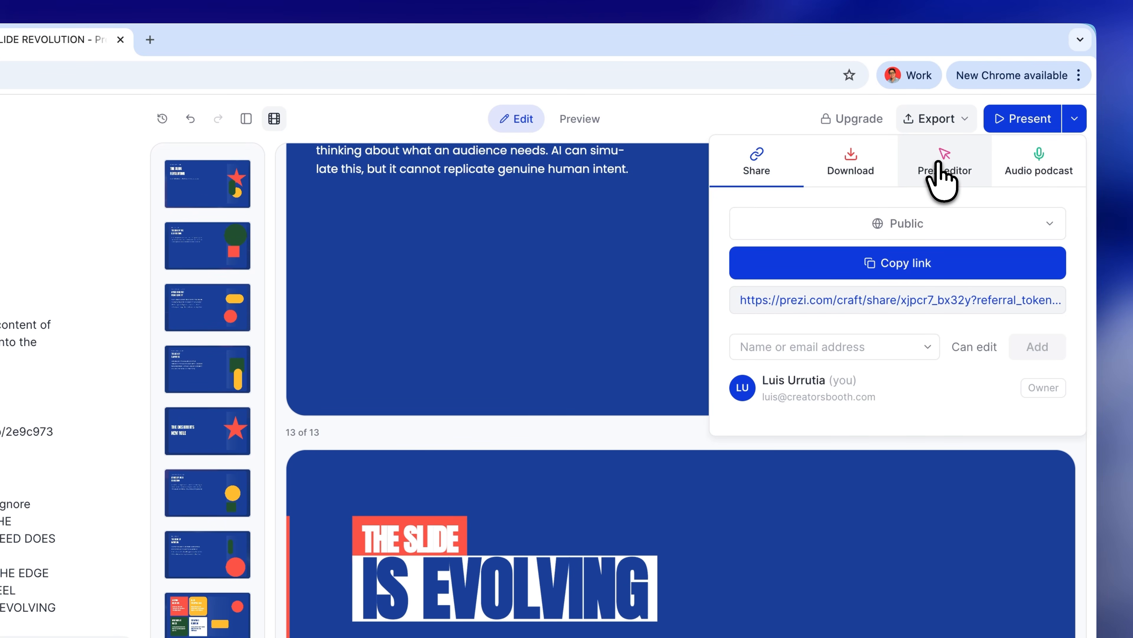
pyautogui.click(938, 165)
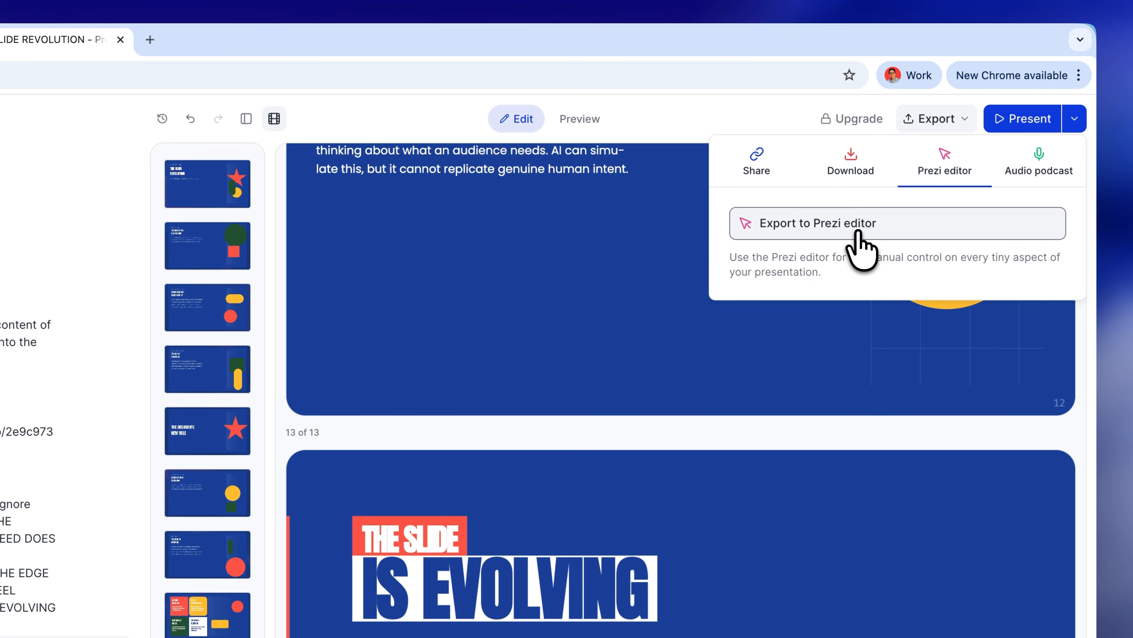
pyautogui.click(858, 232)
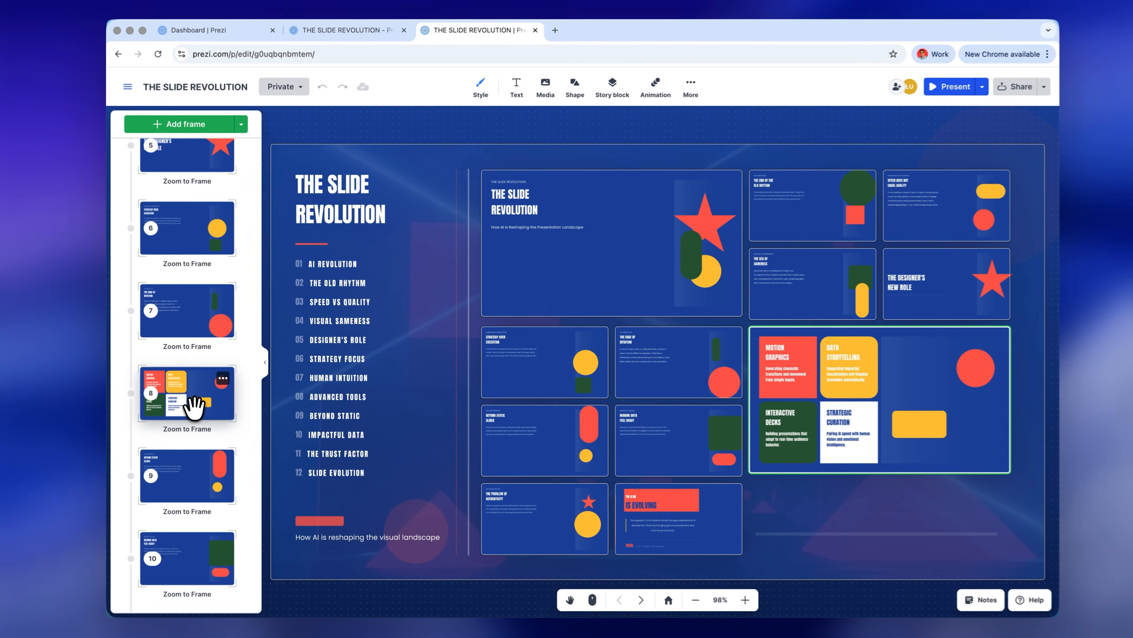
# In frame 8, move the yellow rounded rectangle up and the red circle down within the area beside the four text cards.
pyautogui.click(193, 404)
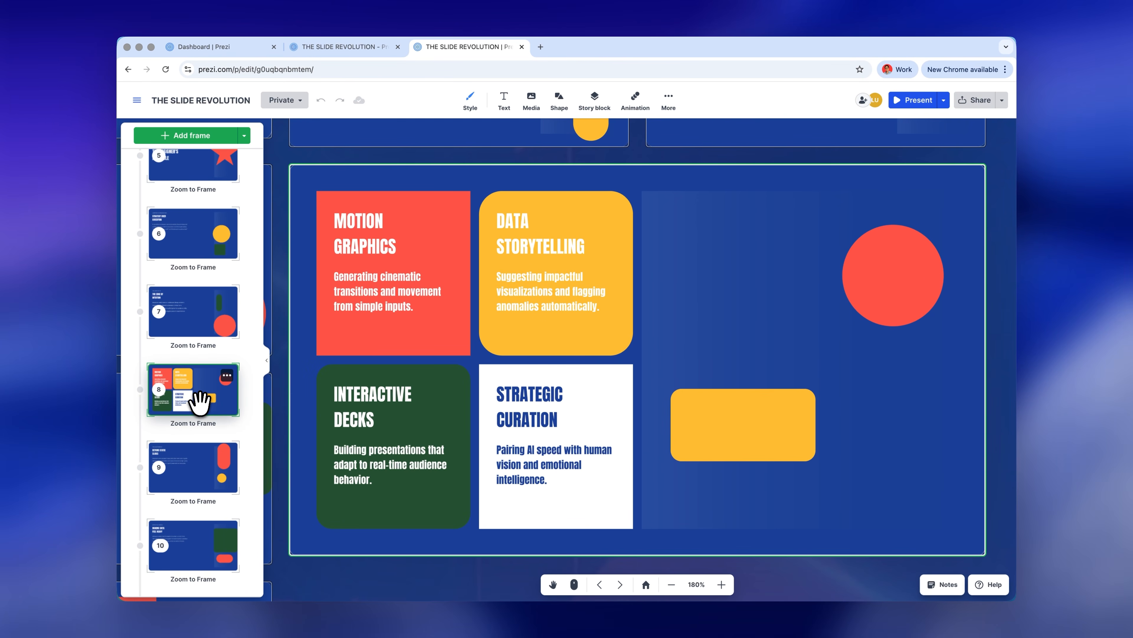
pyautogui.moveTo(703, 430); pyautogui.dragTo(703, 310)
pyautogui.click(888, 312)
pyautogui.moveTo(886, 313); pyautogui.dragTo(848, 477)
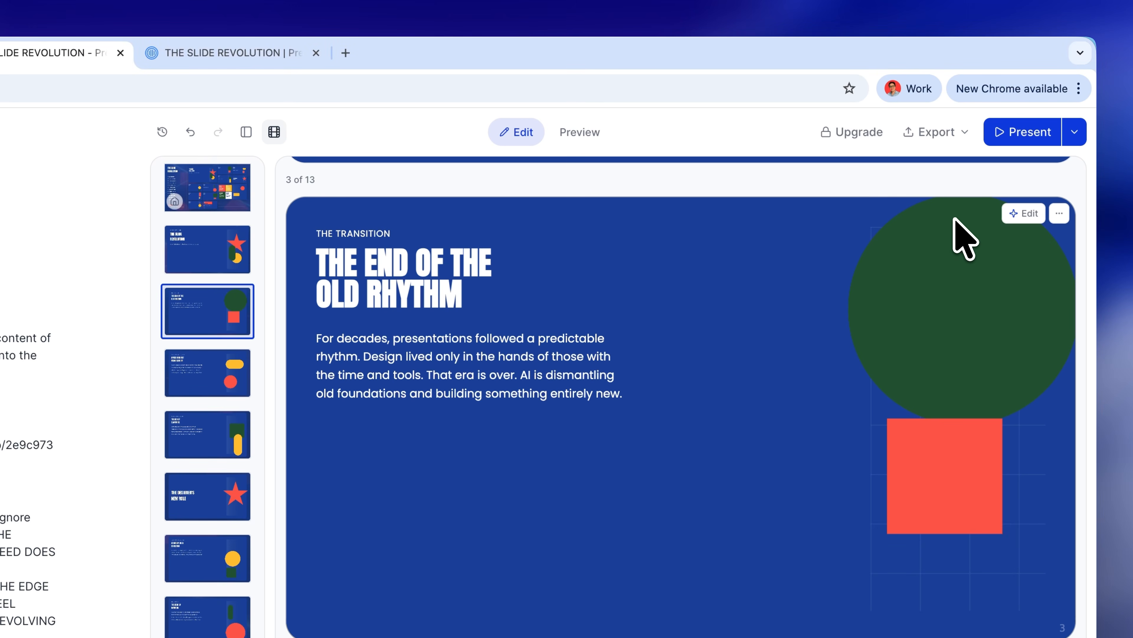
# Back in the AI-generated deck, examine the file formats available for downloading the presentation.
pyautogui.click(946, 132)
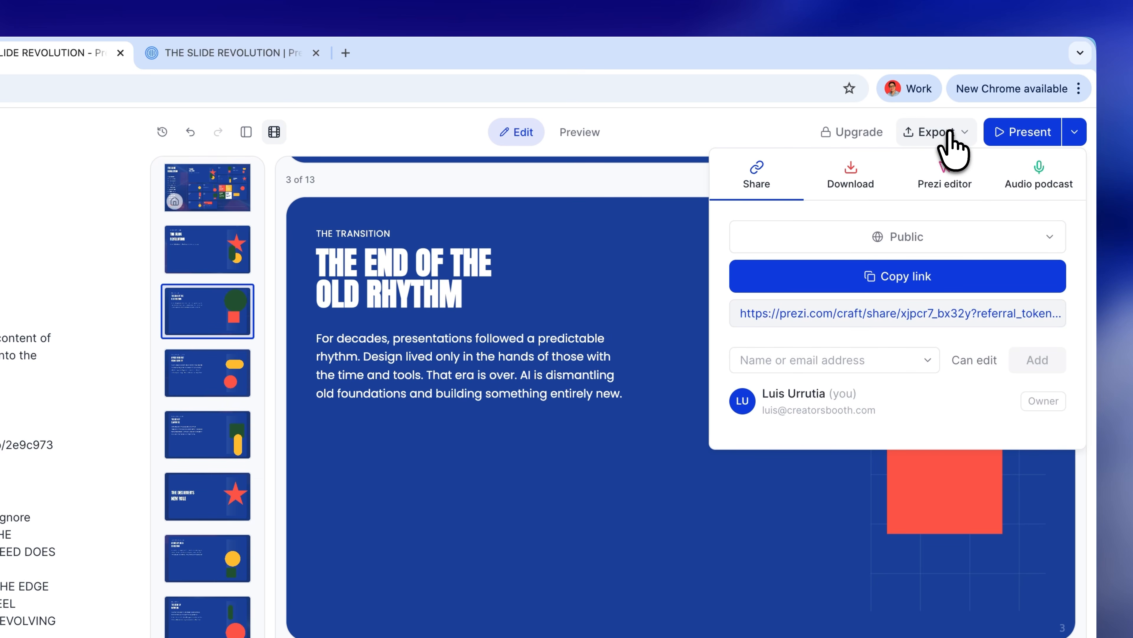
pyautogui.click(861, 187)
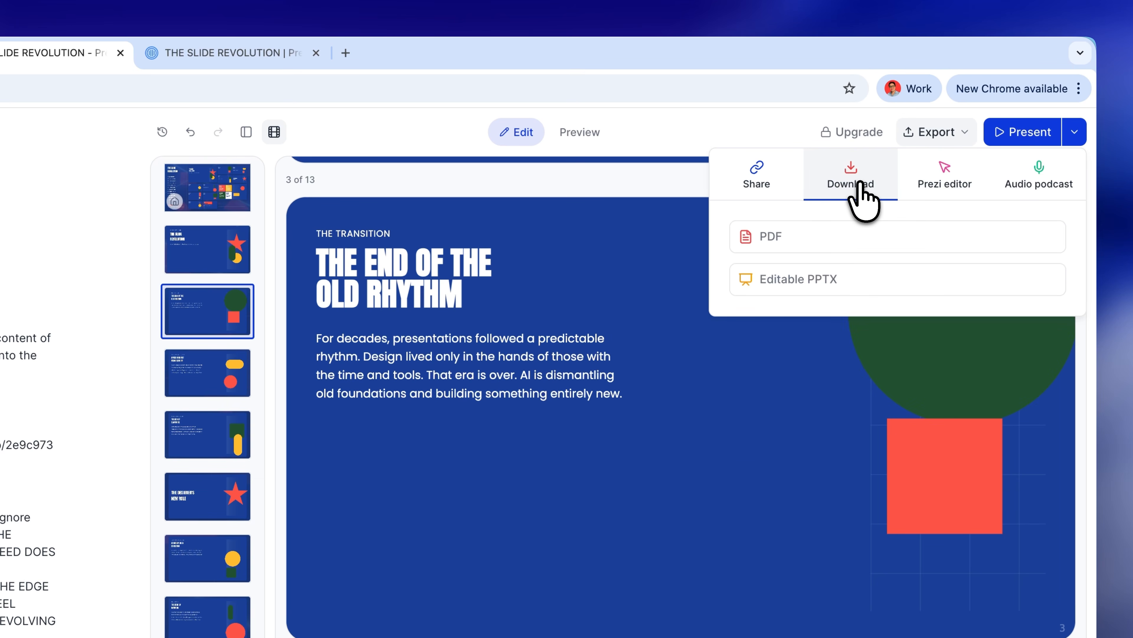